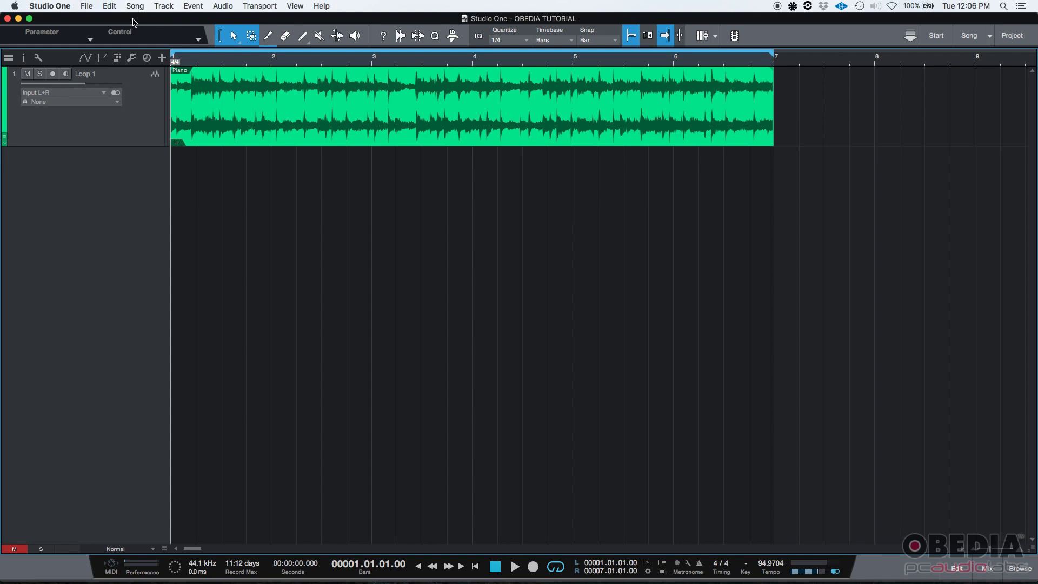
- Audition the first bars of the Loop 1 track and return the playhead to the start of the song
{"action": "left_click", "coordinate": [98, 76]}
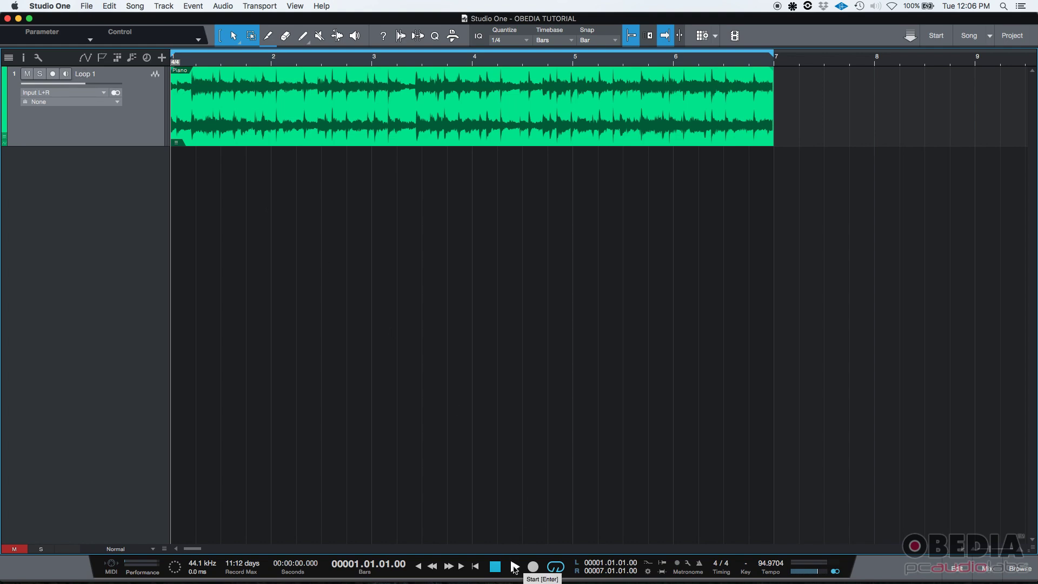
{"action": "left_click", "coordinate": [515, 568]}
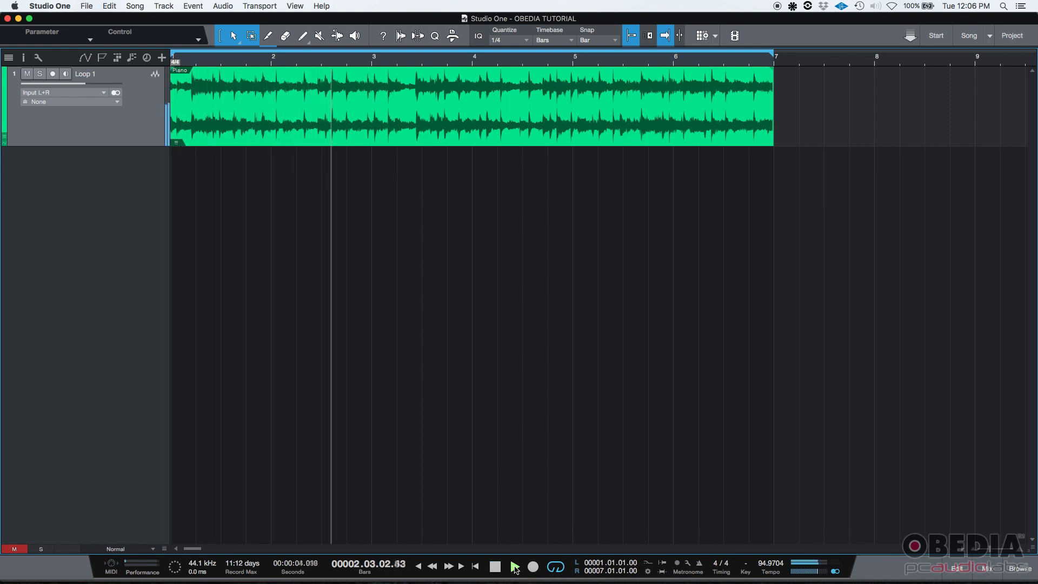
{"action": "left_click", "coordinate": [494, 567]}
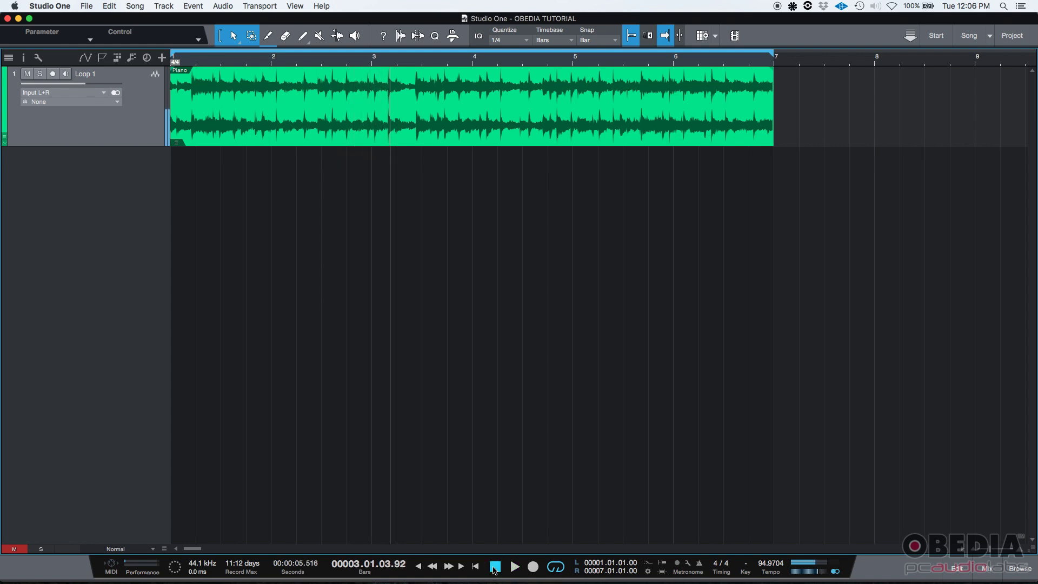
{"action": "left_click", "coordinate": [494, 567]}
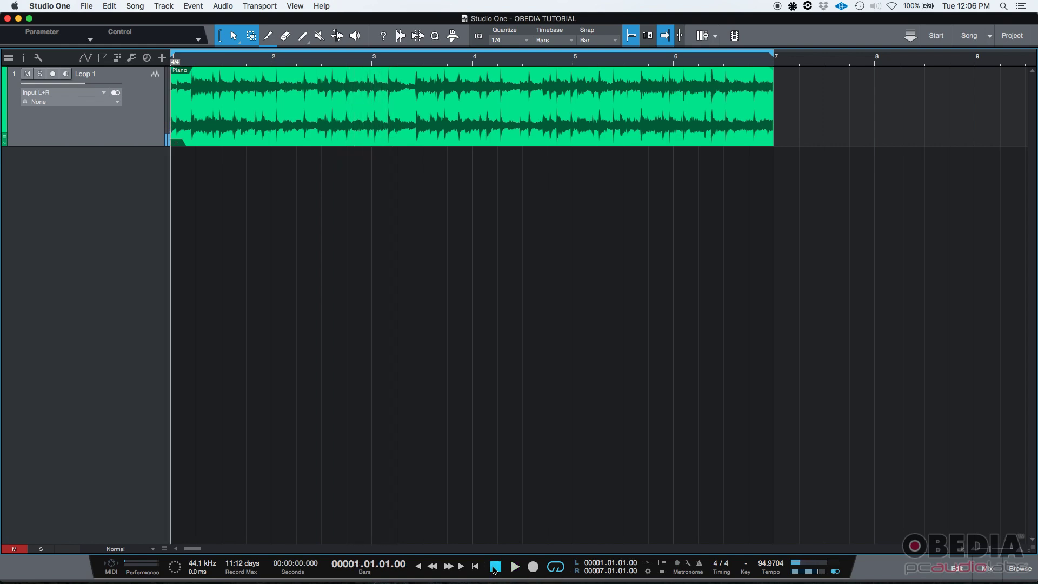
- Show the mixing console and add a send to a new FX channel on the Loop 1 track
{"action": "left_click", "coordinate": [987, 568]}
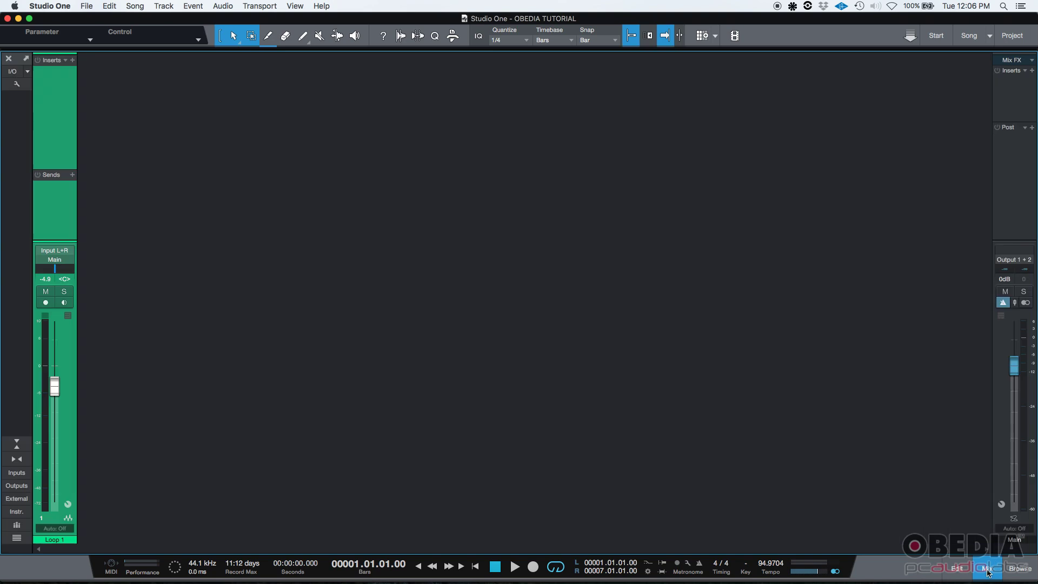
{"action": "left_click", "coordinate": [72, 175]}
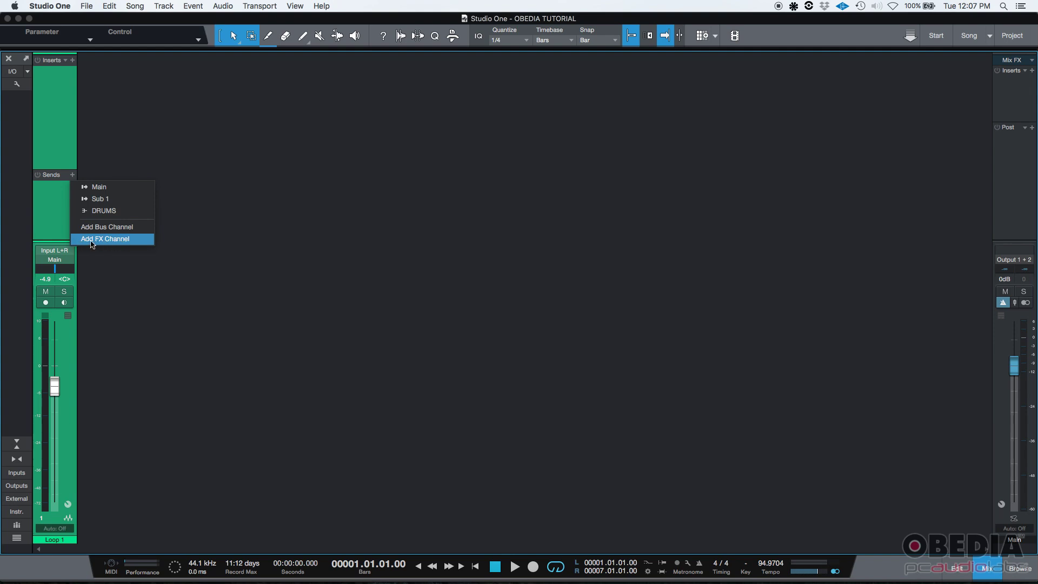
{"action": "left_click", "coordinate": [107, 244]}
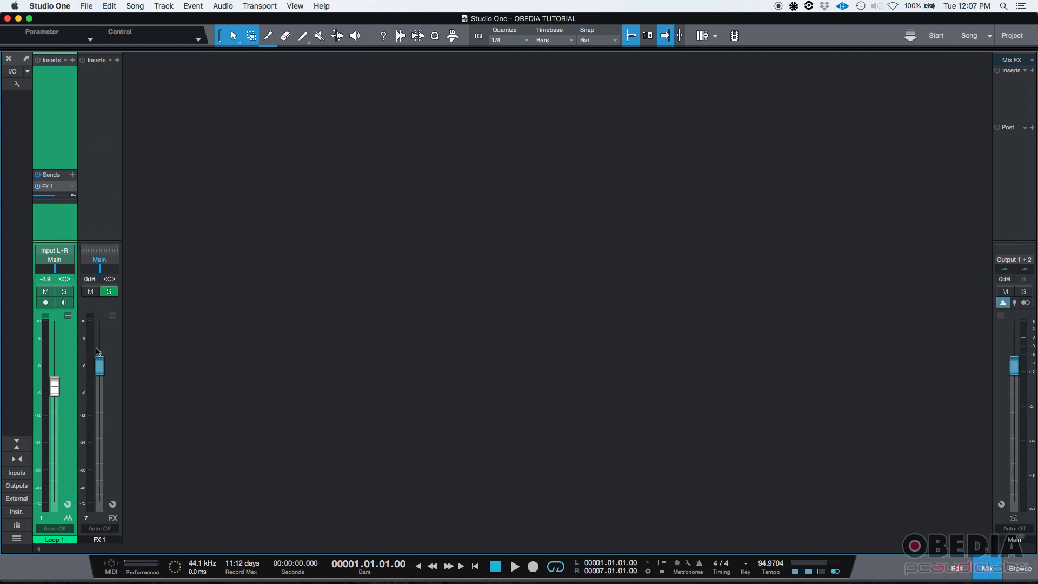
- Insert the PreSonus Bitcrusher on the FX 1 channel, with auto gain enabled and bit depth at 4
{"action": "left_click", "coordinate": [117, 60]}
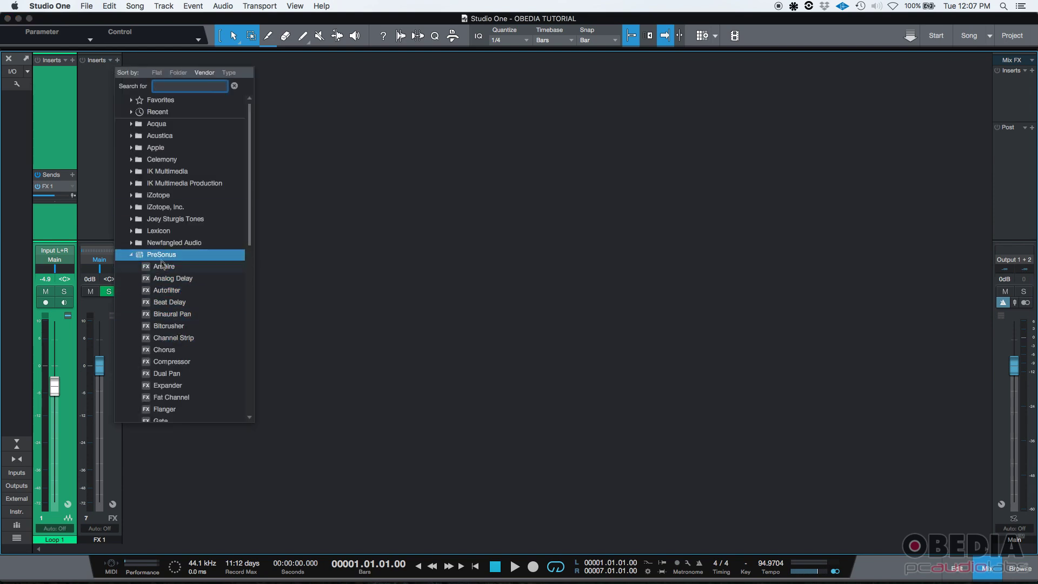
{"action": "left_click", "coordinate": [179, 326]}
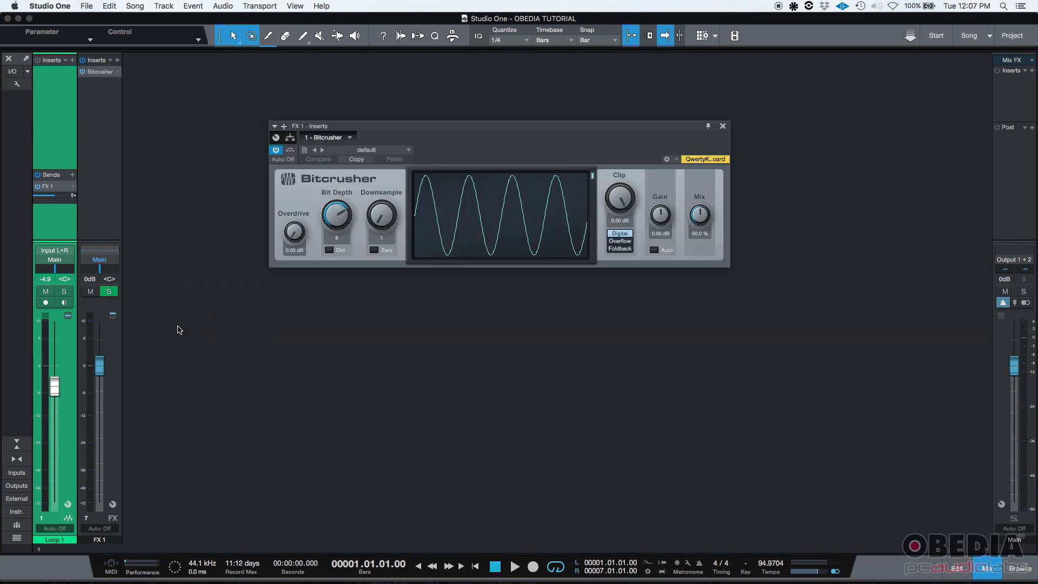
{"action": "left_click", "coordinate": [654, 250]}
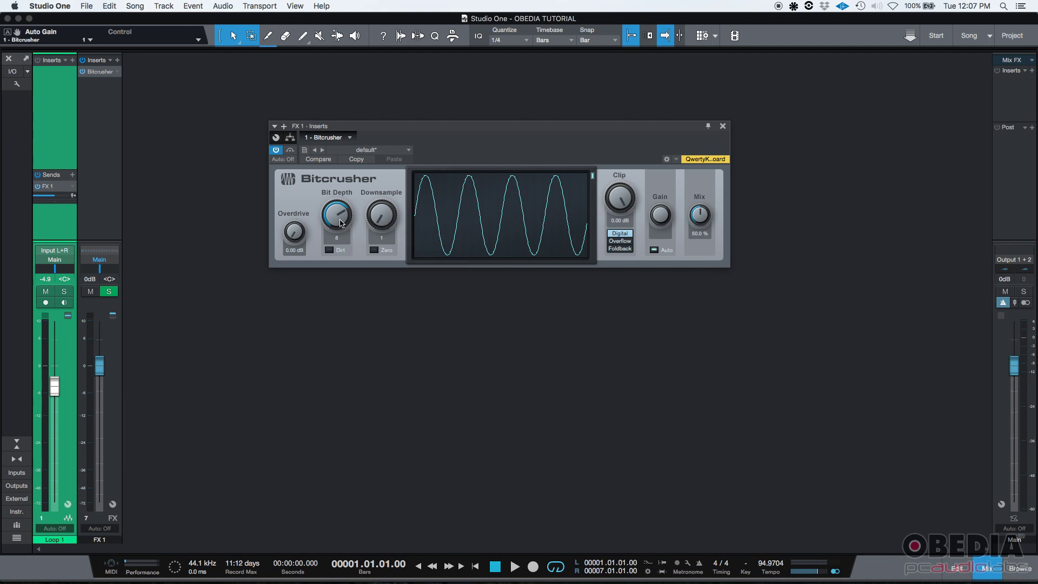
{"action": "left_click_drag", "start_coordinate": [337, 223], "coordinate": [339, 203]}
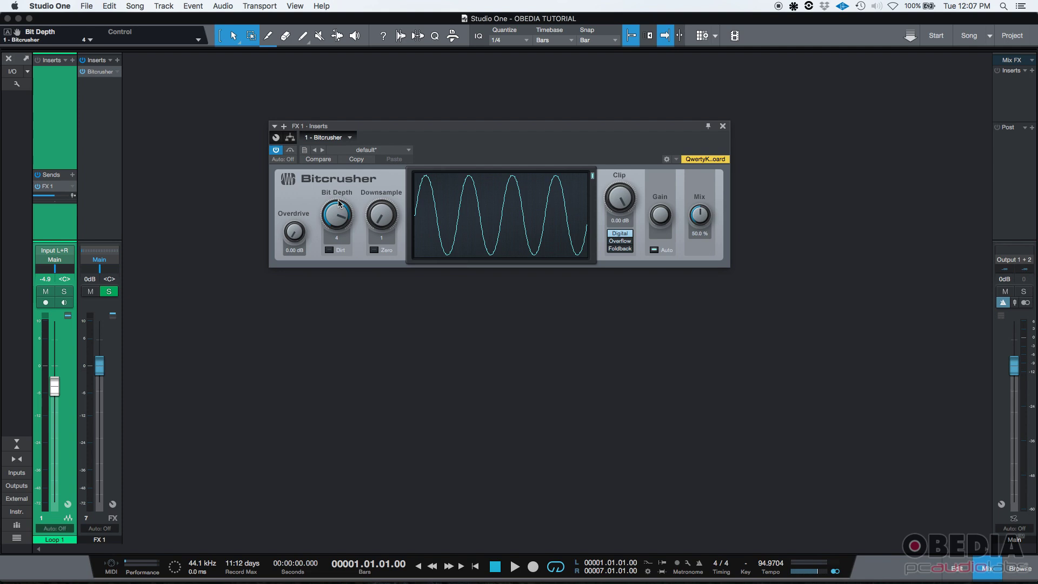
- Switch the Loop 1 track's FX 1 send to pre-fader
{"action": "left_click", "coordinate": [73, 197]}
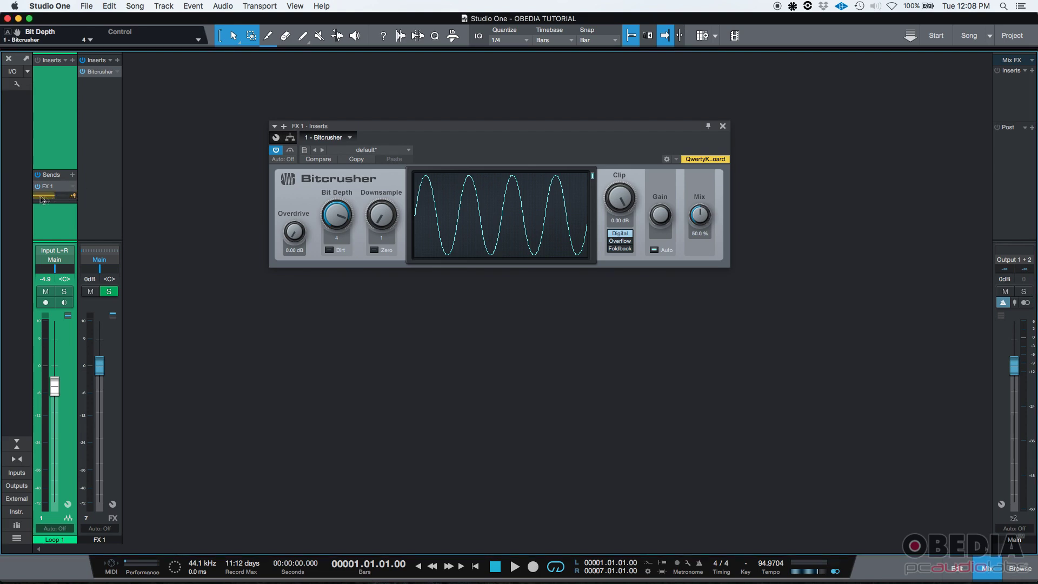
{"action": "left_click", "coordinate": [74, 197]}
{"action": "left_click", "coordinate": [74, 197]}
- Set the Bitcrusher's mix to 100% and its bit depth to 2
{"action": "left_click", "coordinate": [336, 219]}
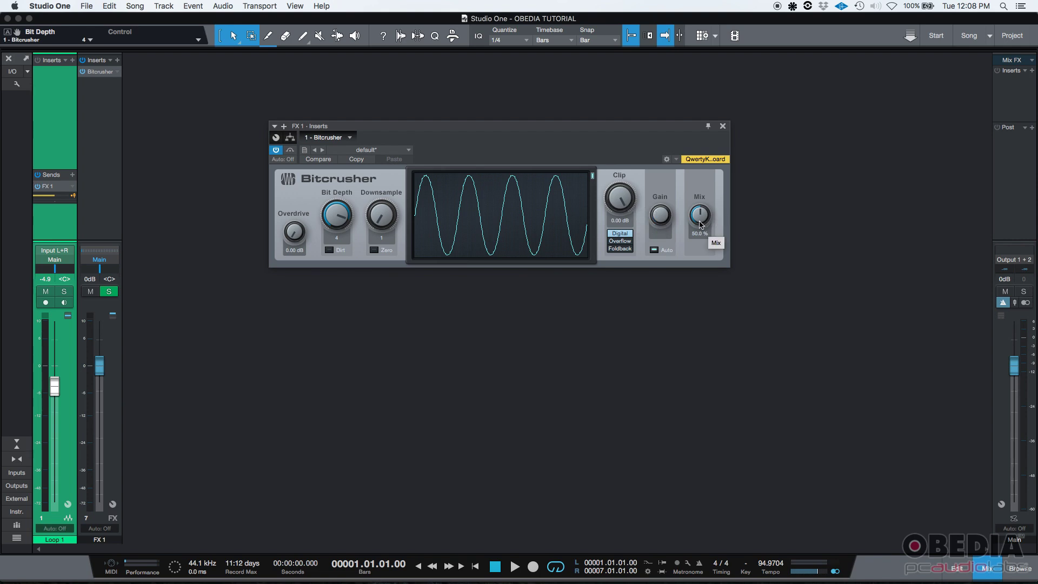
{"action": "left_click_drag", "start_coordinate": [700, 225], "coordinate": [705, 135]}
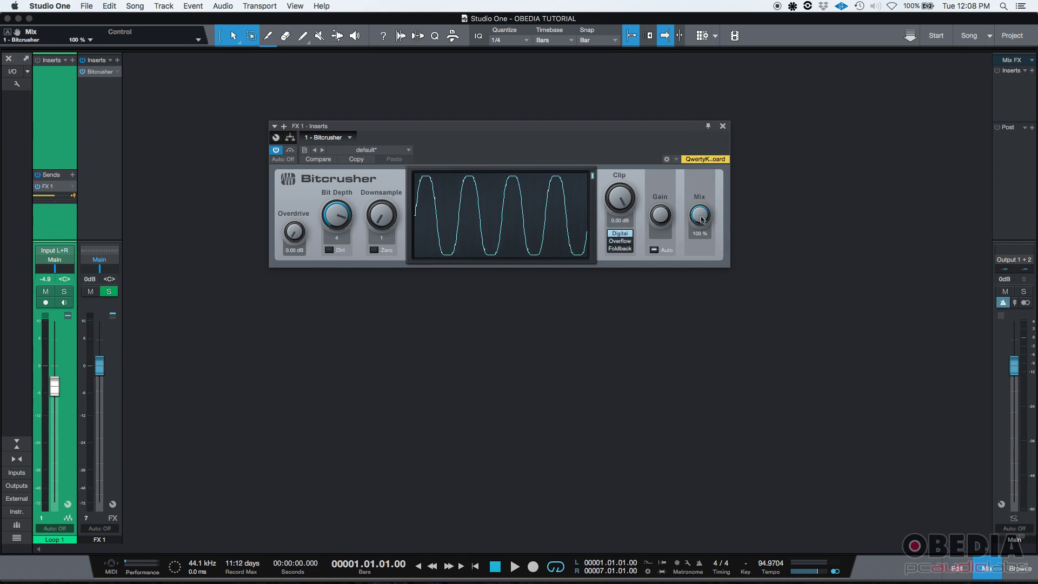
{"action": "left_click", "coordinate": [692, 163]}
{"action": "left_click_drag", "start_coordinate": [341, 224], "coordinate": [352, 214]}
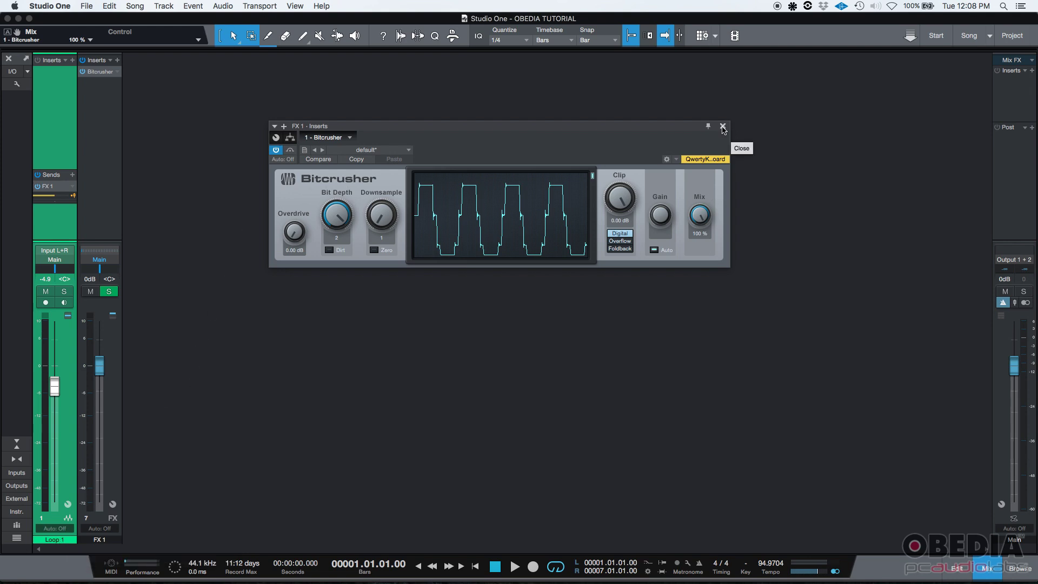
- Audition the Loop 1 track together with its bitcrushed FX 1 channel, and select the FX 1 channel
{"action": "left_click", "coordinate": [514, 567]}
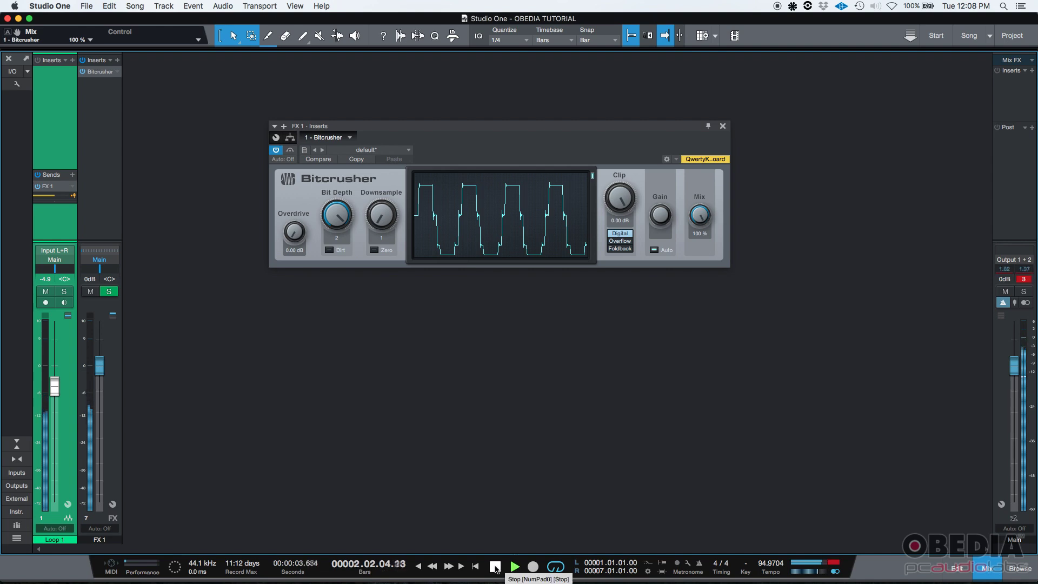
{"action": "left_click", "coordinate": [495, 567]}
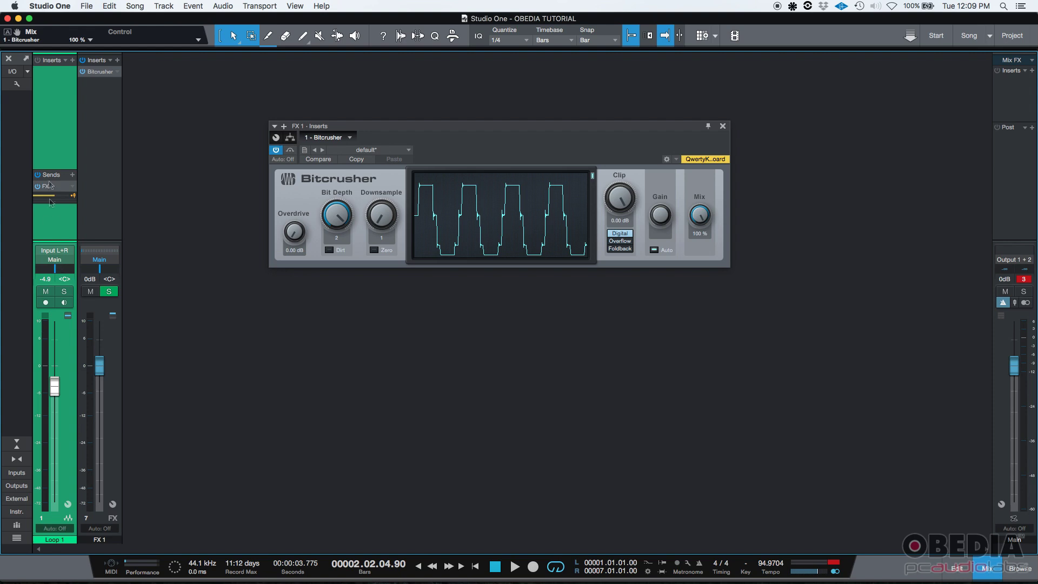
{"action": "left_click", "coordinate": [108, 190]}
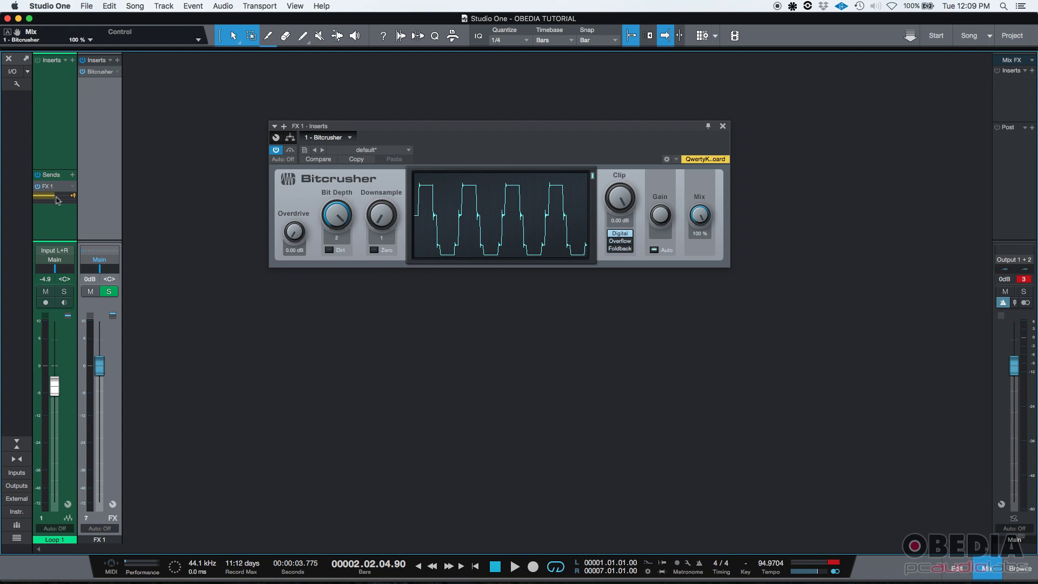
- Raise the Loop 1 fader to about -0.5 dB and lower the FX 1 fader to about -9.4 dB
{"action": "mouse_move", "coordinate": [55, 200]}
{"action": "mouse_move", "coordinate": [55, 386]}
{"action": "left_mouse_down"}
{"action": "mouse_move", "coordinate": [55, 373]}
{"action": "mouse_move", "coordinate": [54, 384]}
{"action": "left_mouse_up"}
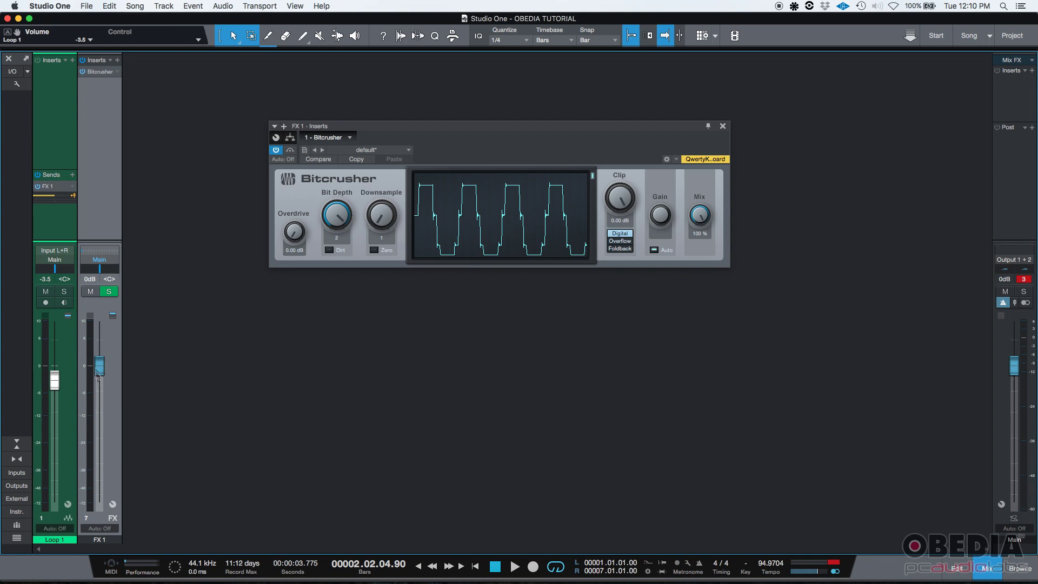
{"action": "left_click_drag", "start_coordinate": [104, 368], "coordinate": [99, 405]}
{"action": "left_click", "coordinate": [60, 522]}
{"action": "left_click", "coordinate": [115, 443]}
{"action": "left_click_drag", "start_coordinate": [53, 376], "coordinate": [53, 370]}
{"action": "left_click_drag", "start_coordinate": [103, 411], "coordinate": [104, 414]}
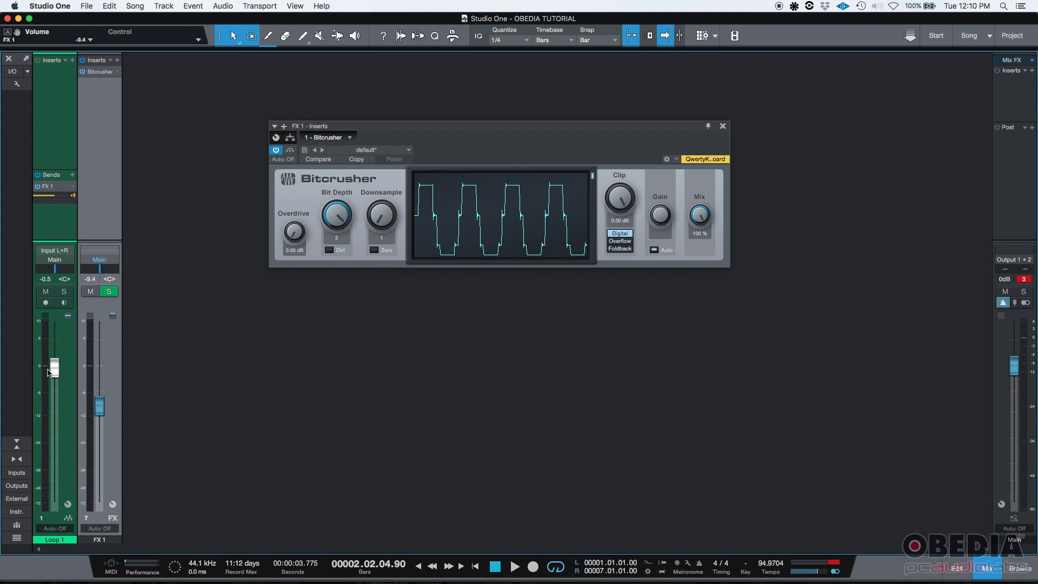
- Lower Loop 1 to about -38.6 dB, raise FX 1 to about +1.7 dB, and audition the mostly wet balance
{"action": "left_click_drag", "start_coordinate": [50, 371], "coordinate": [60, 458]}
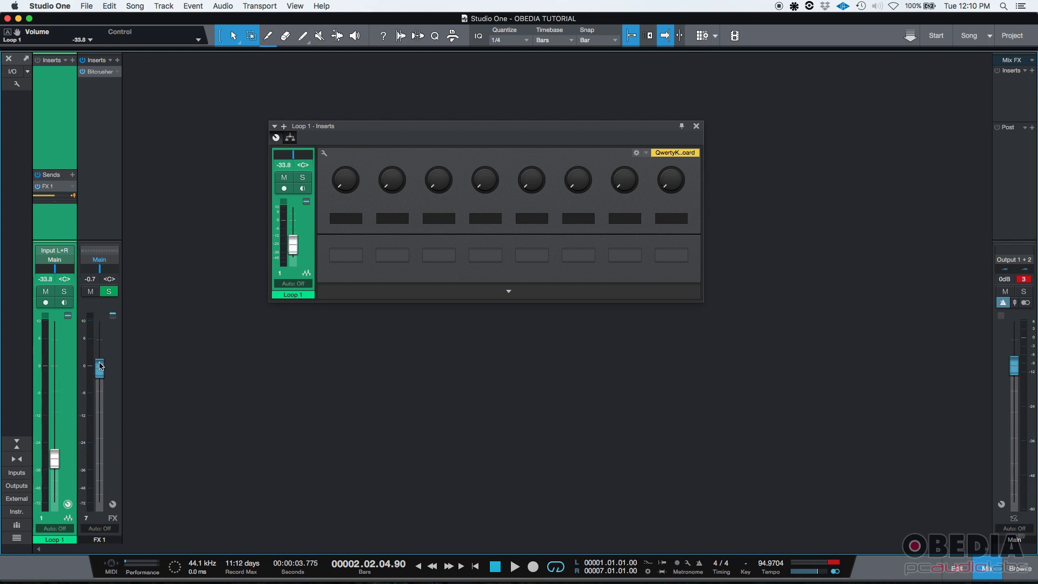
{"action": "left_click_drag", "start_coordinate": [99, 369], "coordinate": [100, 358]}
{"action": "left_click_drag", "start_coordinate": [54, 459], "coordinate": [55, 471]}
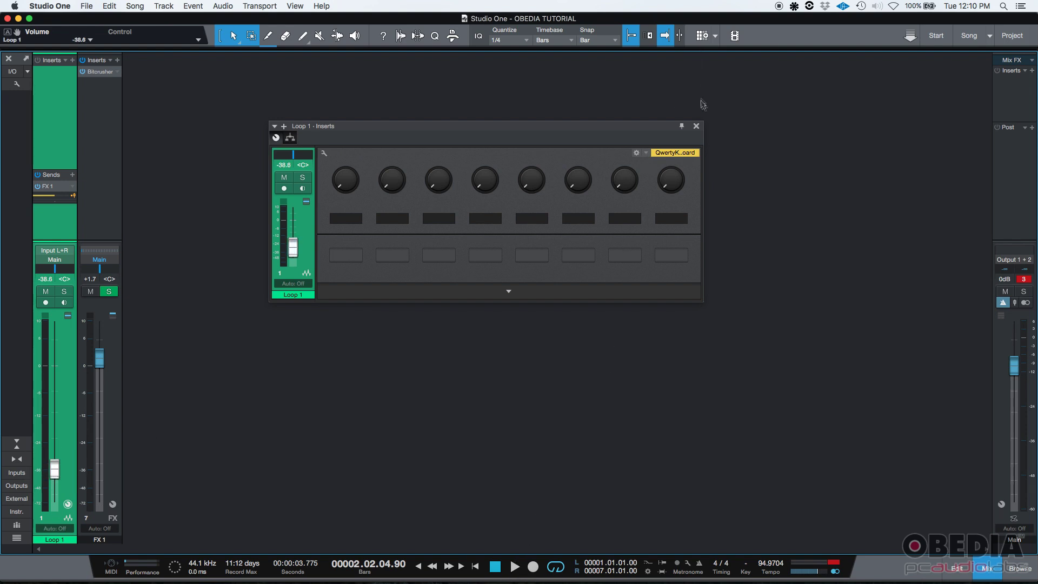
{"action": "left_click", "coordinate": [695, 126]}
{"action": "left_click", "coordinate": [514, 566]}
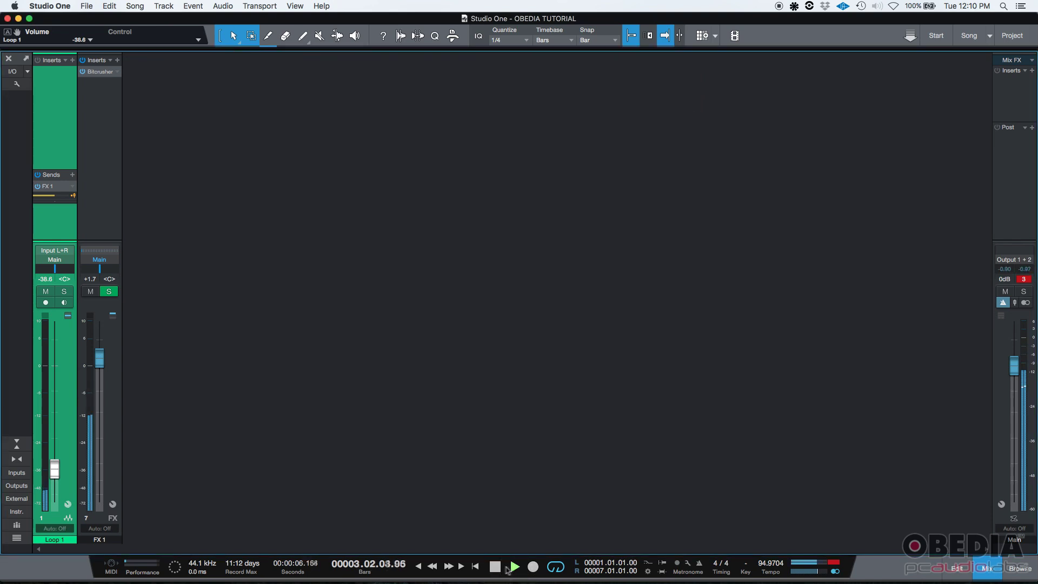
{"action": "left_click", "coordinate": [495, 566]}
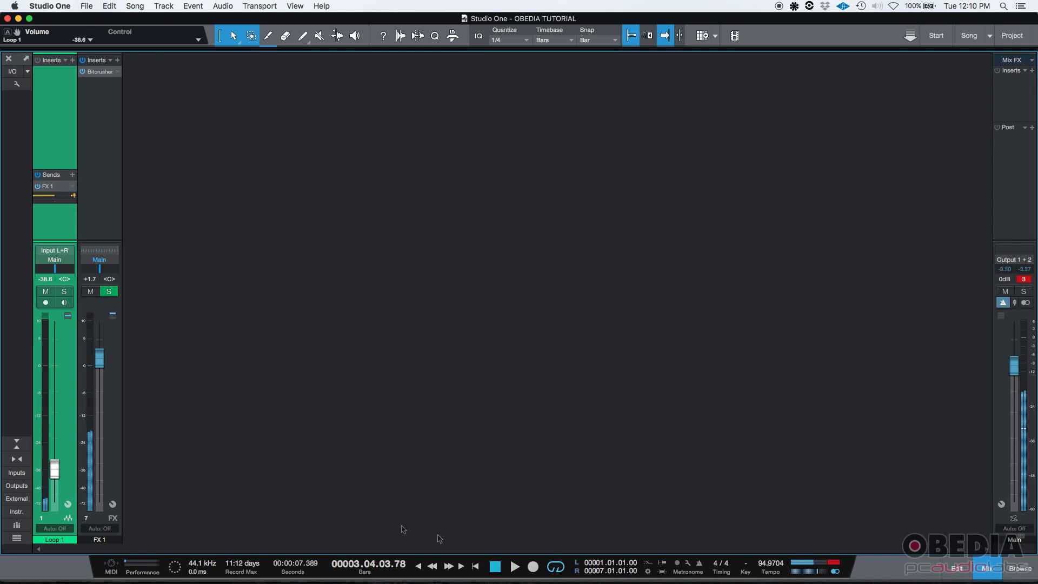
- Raise Loop 1 to about -4.1 dB, lower FX 1 to about -42.8 dB, and audition the mostly dry balance
{"action": "left_click_drag", "start_coordinate": [48, 475], "coordinate": [100, 480]}
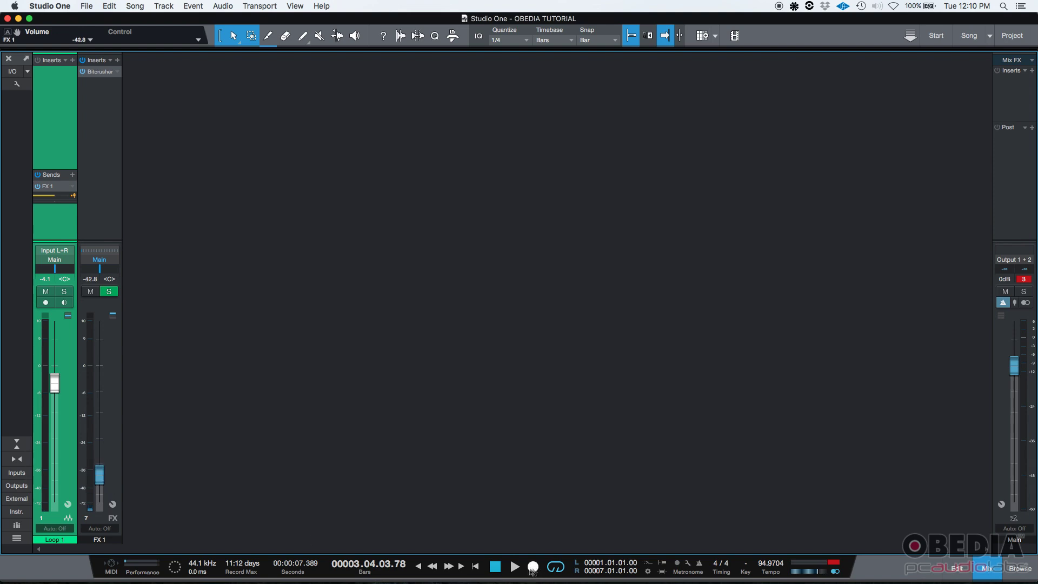
{"action": "left_click", "coordinate": [514, 566]}
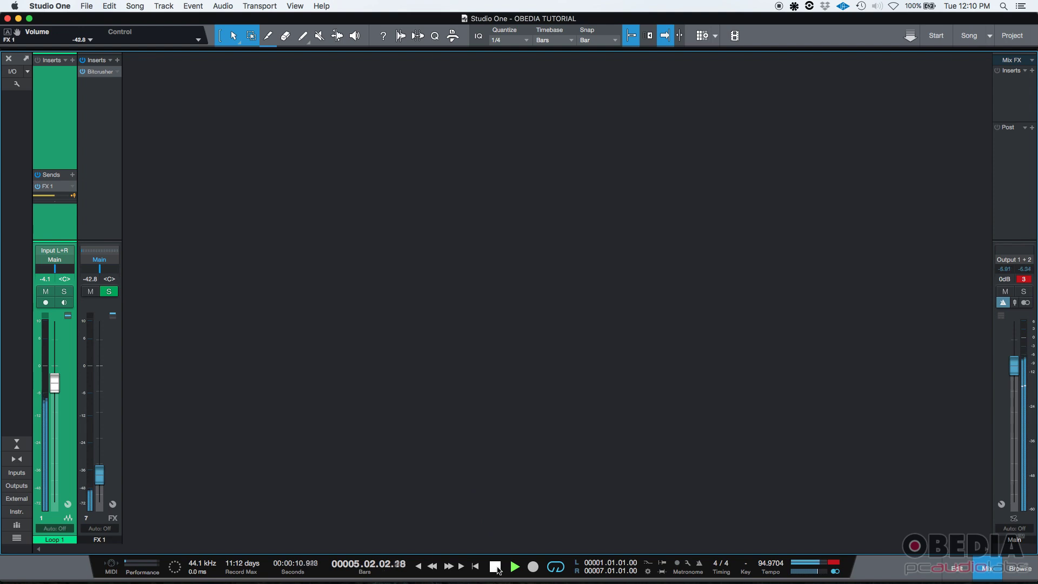
{"action": "left_click", "coordinate": [495, 567]}
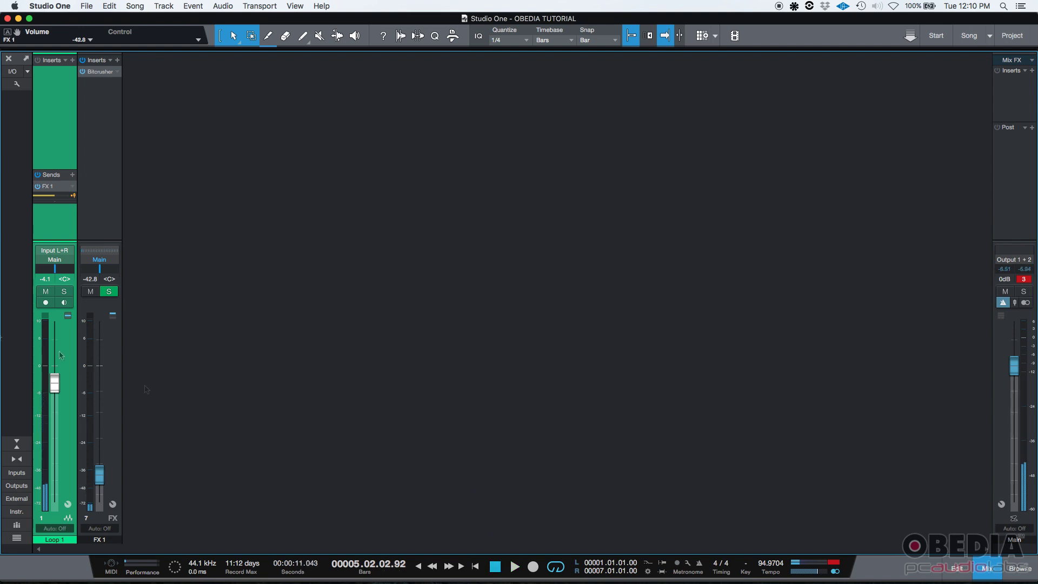
- Blend the channels during playback, leaving Loop 1 at about -3.8 dB and FX 1 at about -22.1 dB, and stop playback
{"action": "left_click_drag", "start_coordinate": [99, 475], "coordinate": [126, 458]}
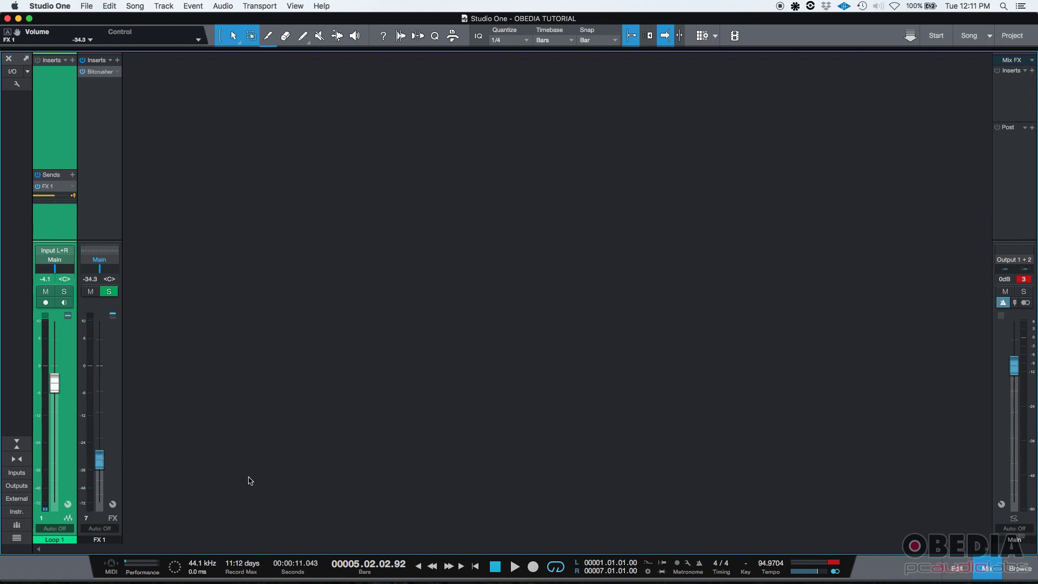
{"action": "left_click", "coordinate": [515, 567]}
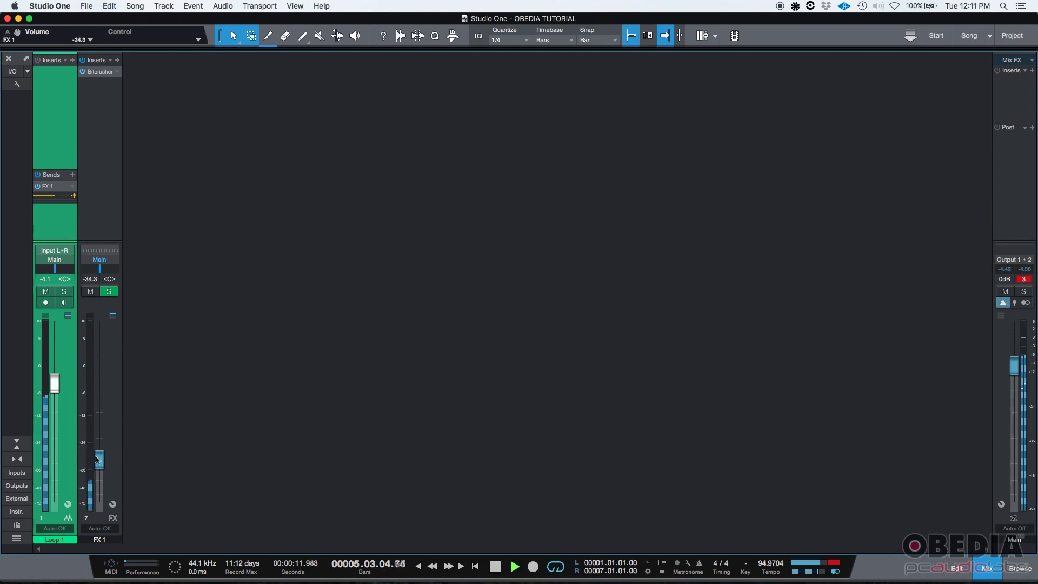
{"action": "left_click_drag", "start_coordinate": [105, 465], "coordinate": [97, 345]}
{"action": "mouse_move", "coordinate": [54, 383]}
{"action": "left_mouse_down"}
{"action": "mouse_move", "coordinate": [53, 470]}
{"action": "mouse_move", "coordinate": [54, 381]}
{"action": "left_mouse_up"}
{"action": "left_click_drag", "start_coordinate": [99, 346], "coordinate": [100, 434]}
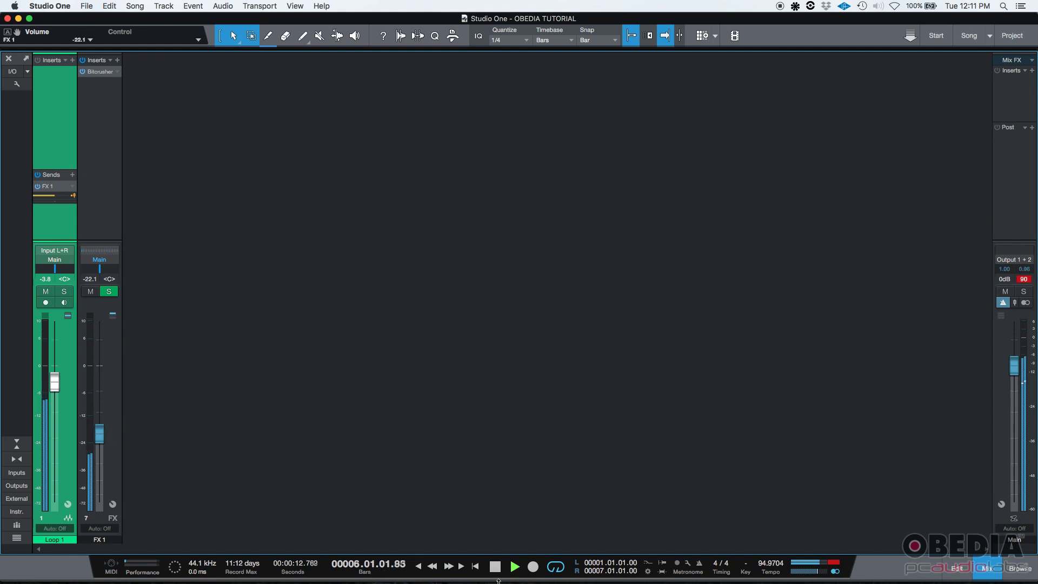
{"action": "left_click", "coordinate": [497, 568]}
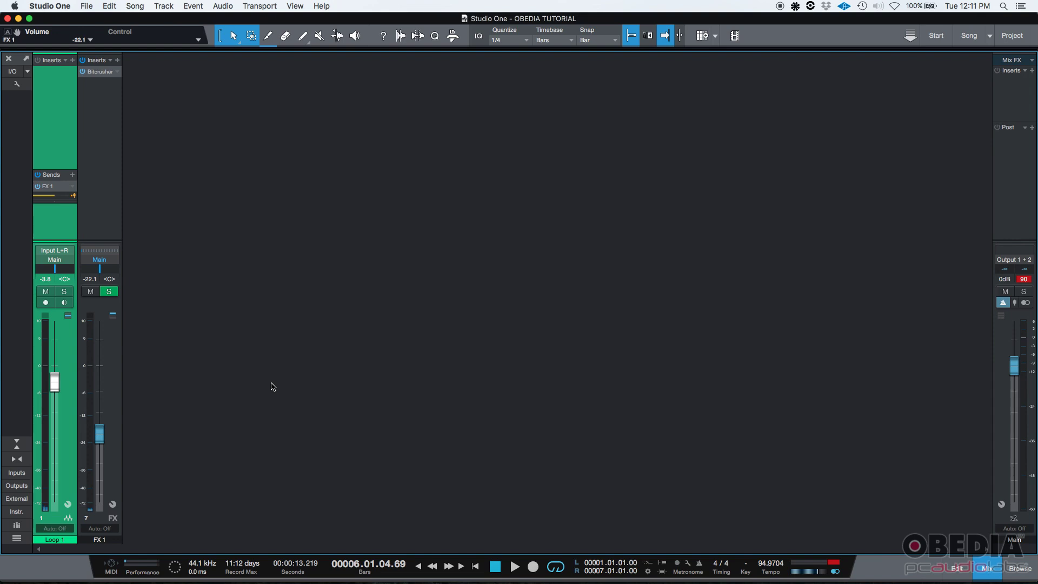
- Switch to the OBEDIA website in Firefox
{"action": "key", "text": "super+Tab"}
{"action": "key", "text": "super+Tab"}
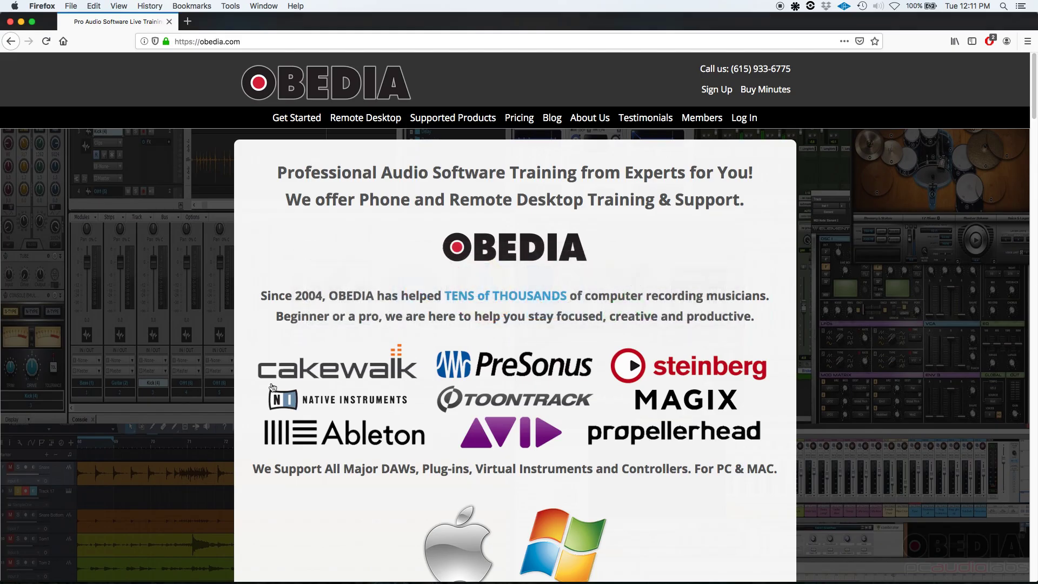